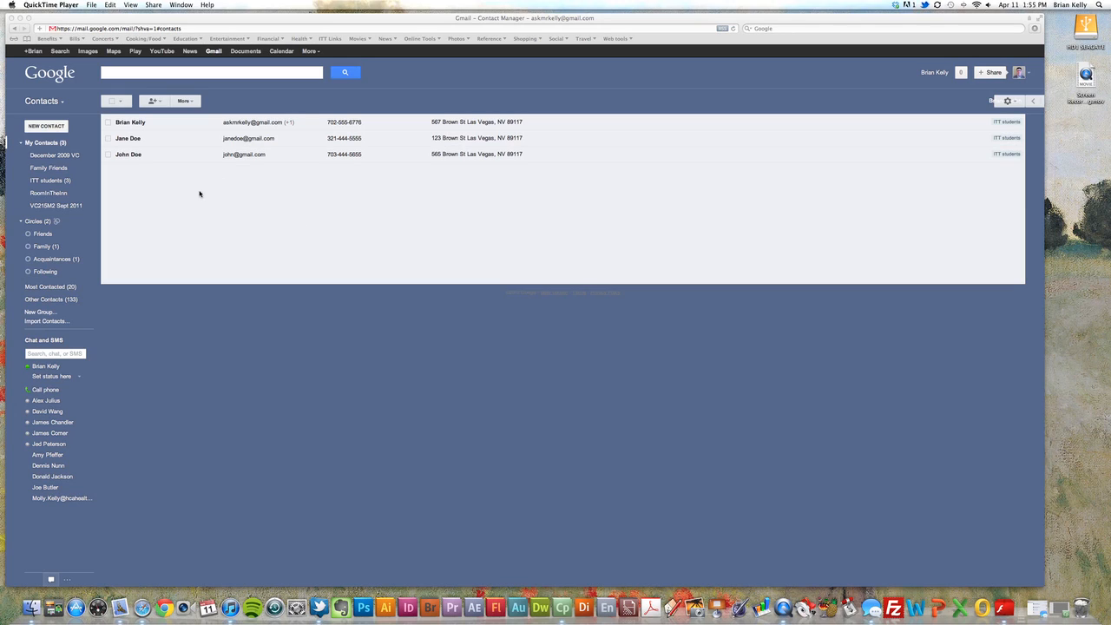
# - In Contacts, create a new group named Family from the second and third contacts in the list
pyautogui.click(56, 104)
pyautogui.click(57, 102)
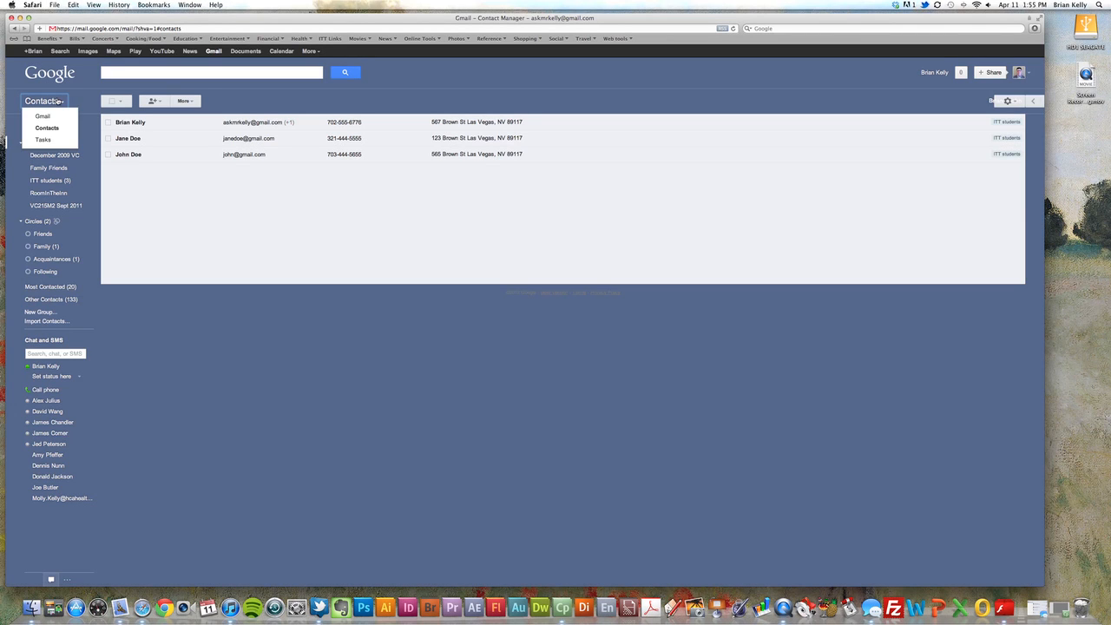
pyautogui.click(46, 128)
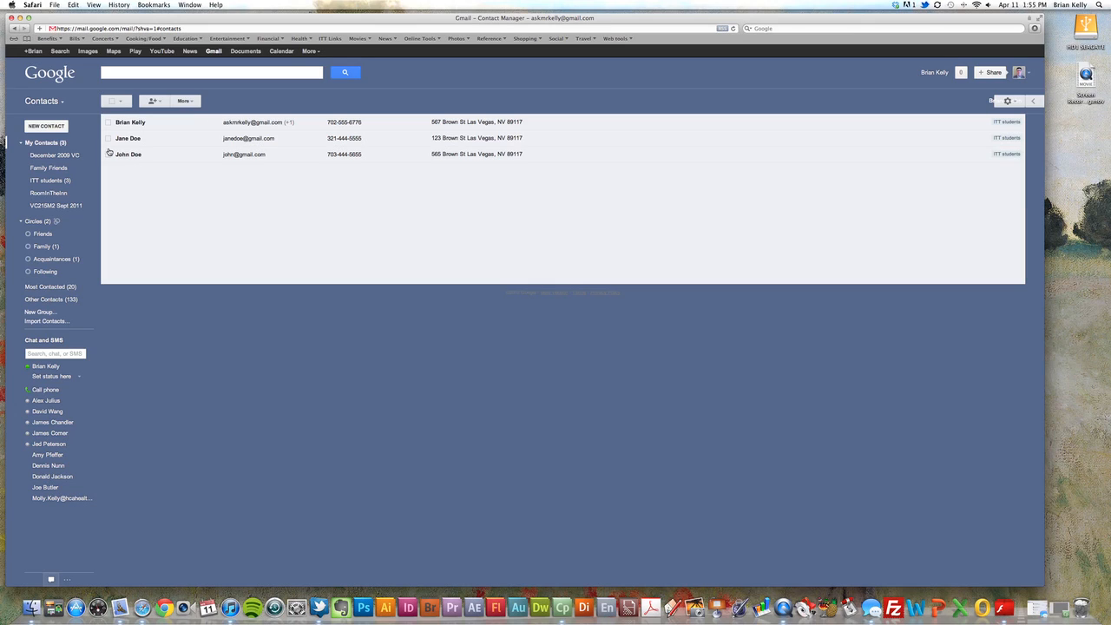
pyautogui.moveTo(135, 144)
pyautogui.click(108, 138)
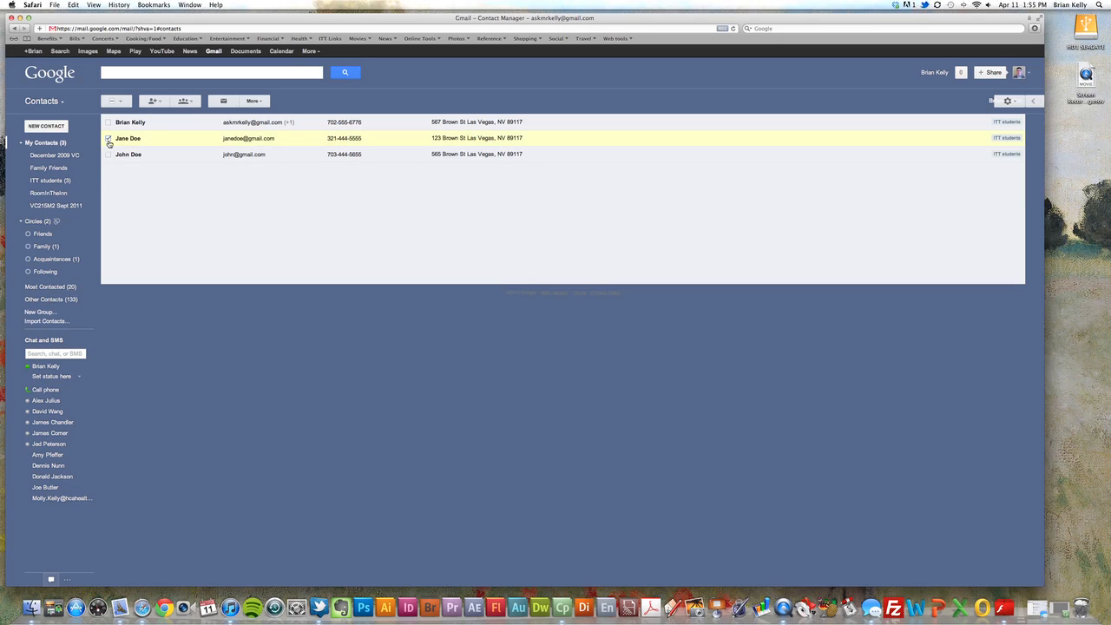
pyautogui.click(108, 155)
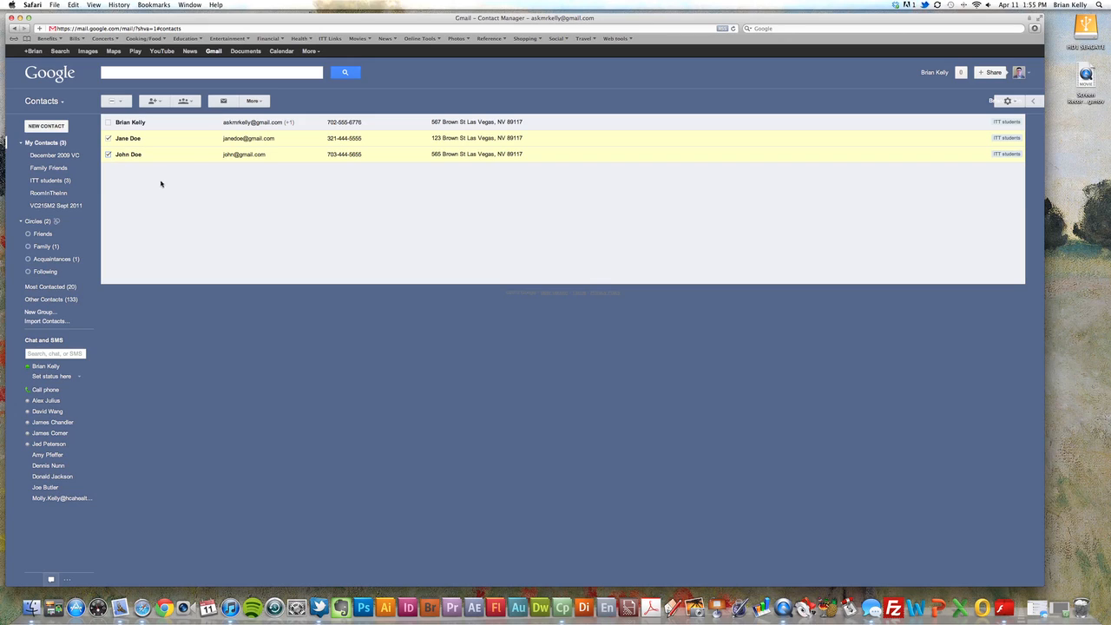
pyautogui.click(192, 103)
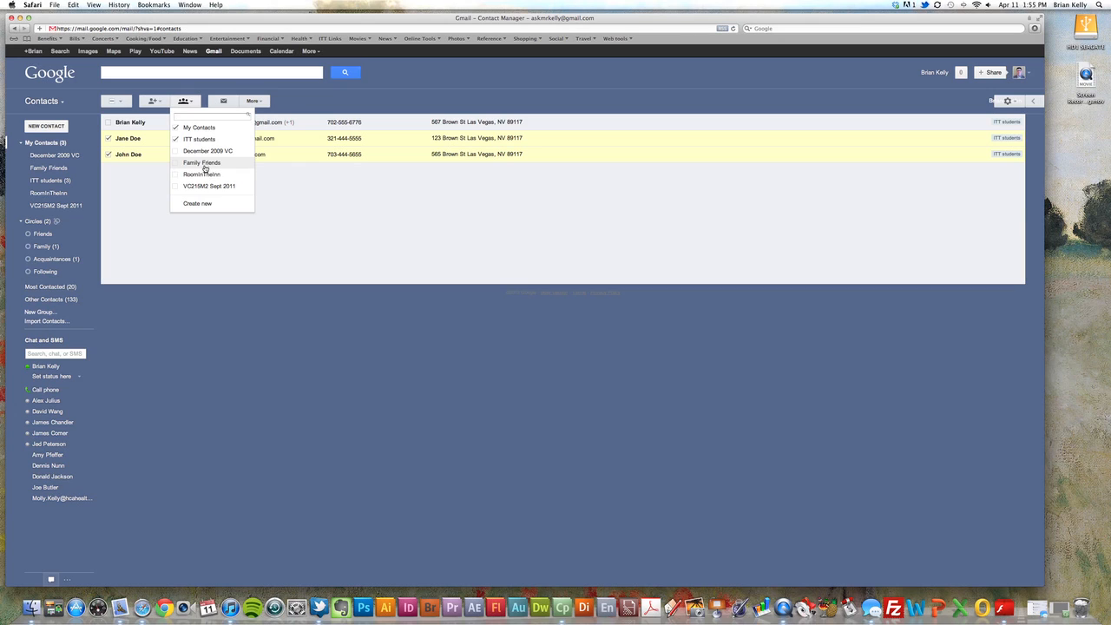
pyautogui.click(207, 204)
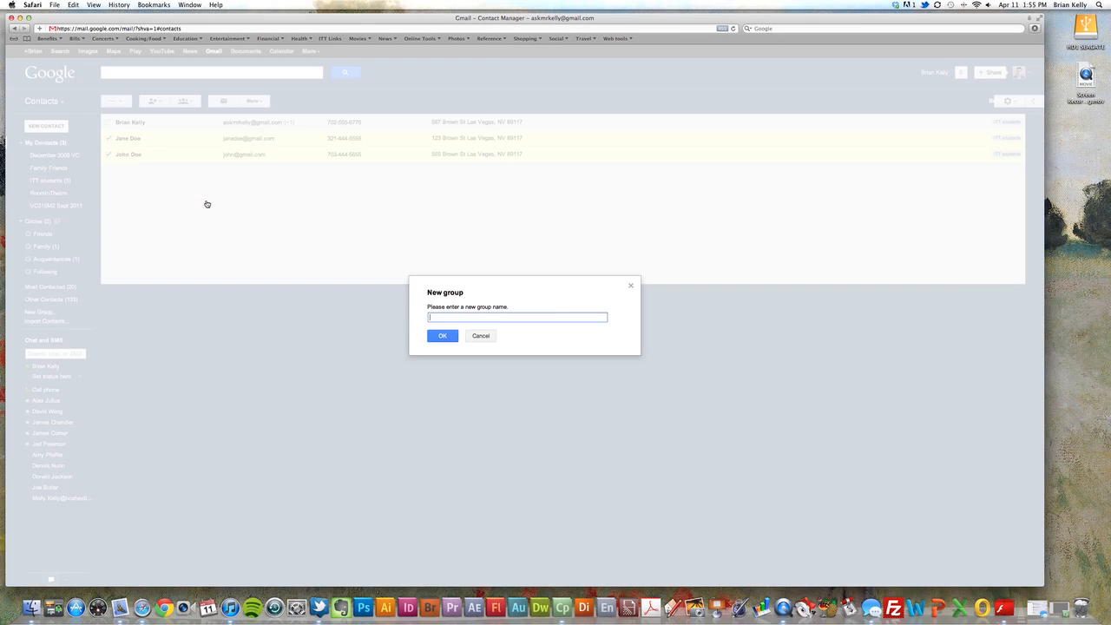
pyautogui.write('Famil')
pyautogui.click(442, 336)
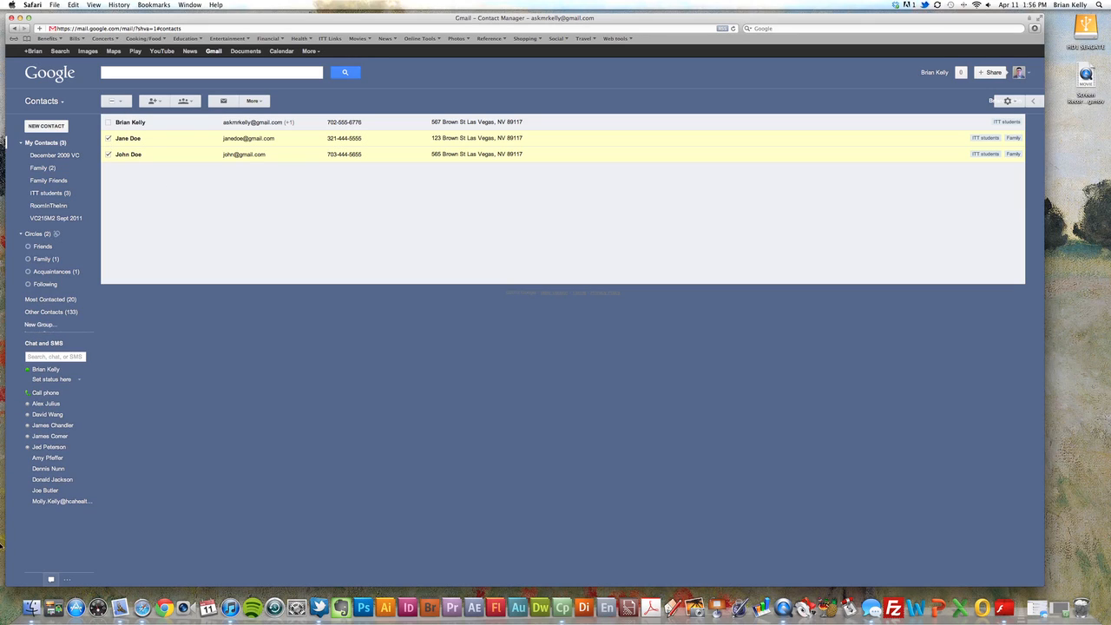
# - Display the members of the Family group and look over the actions available for the group
pyautogui.click(51, 169)
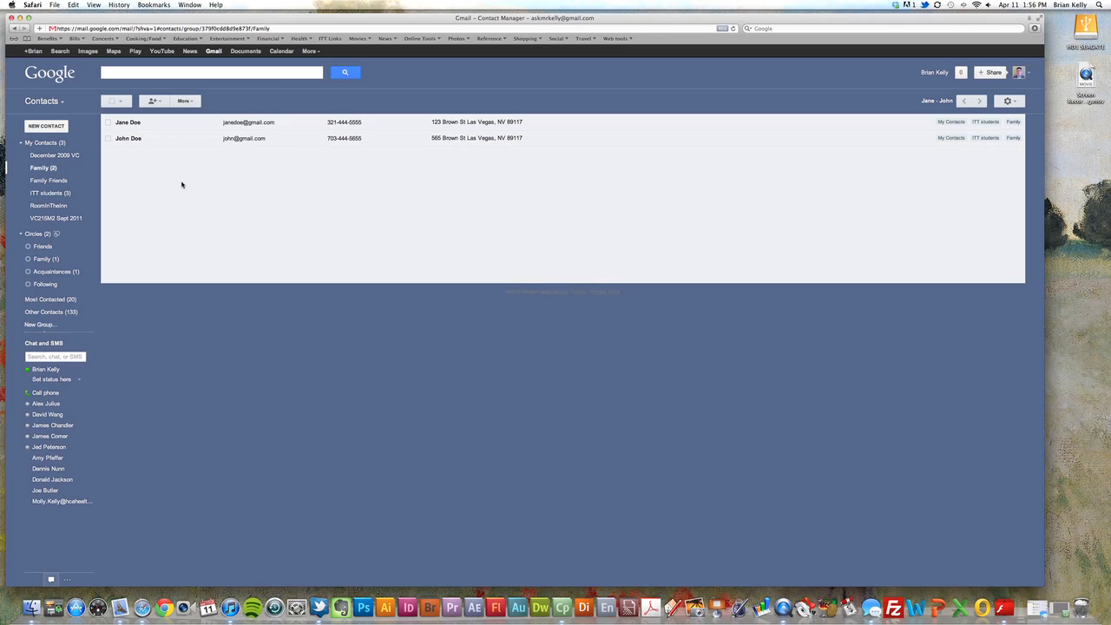
pyautogui.click(194, 101)
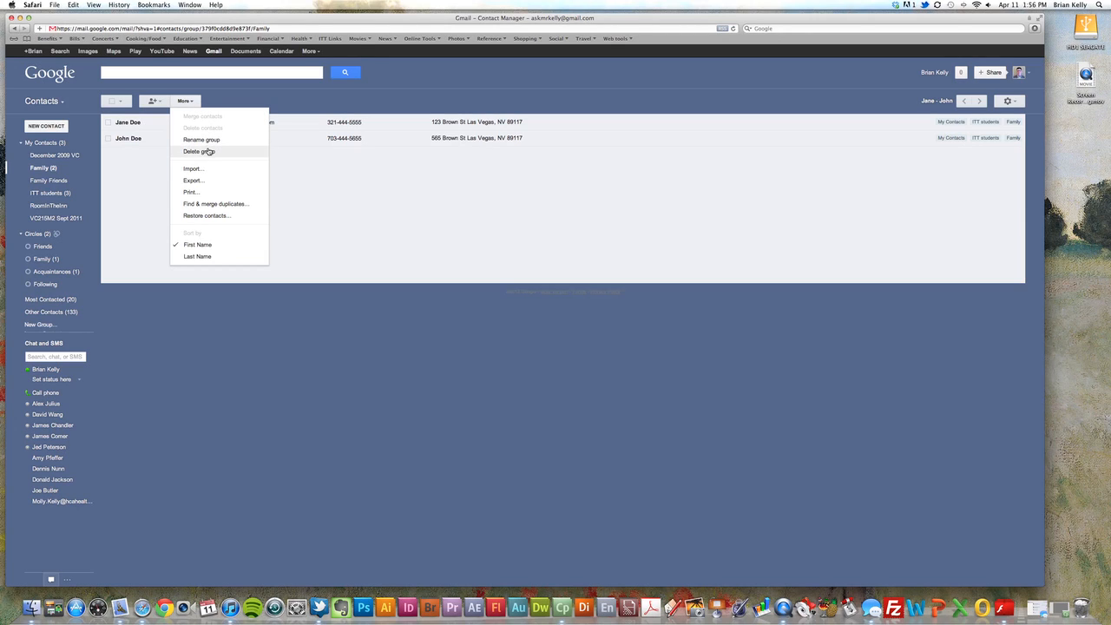
pyautogui.click(136, 165)
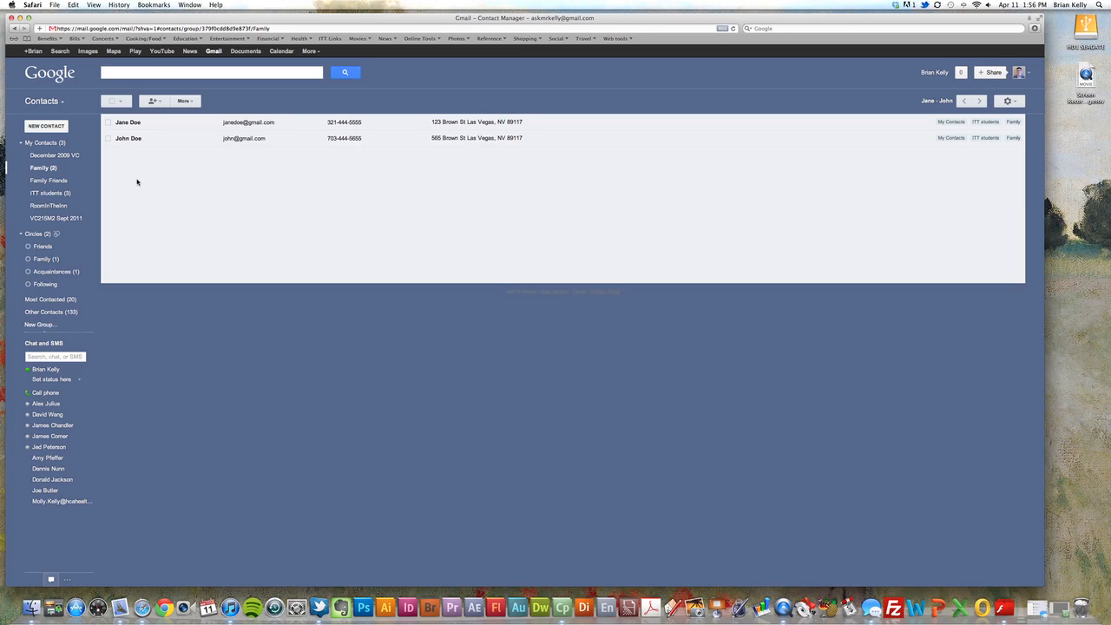
# - Delete the empty contact group VC215M2 Sept 2011
pyautogui.click(55, 219)
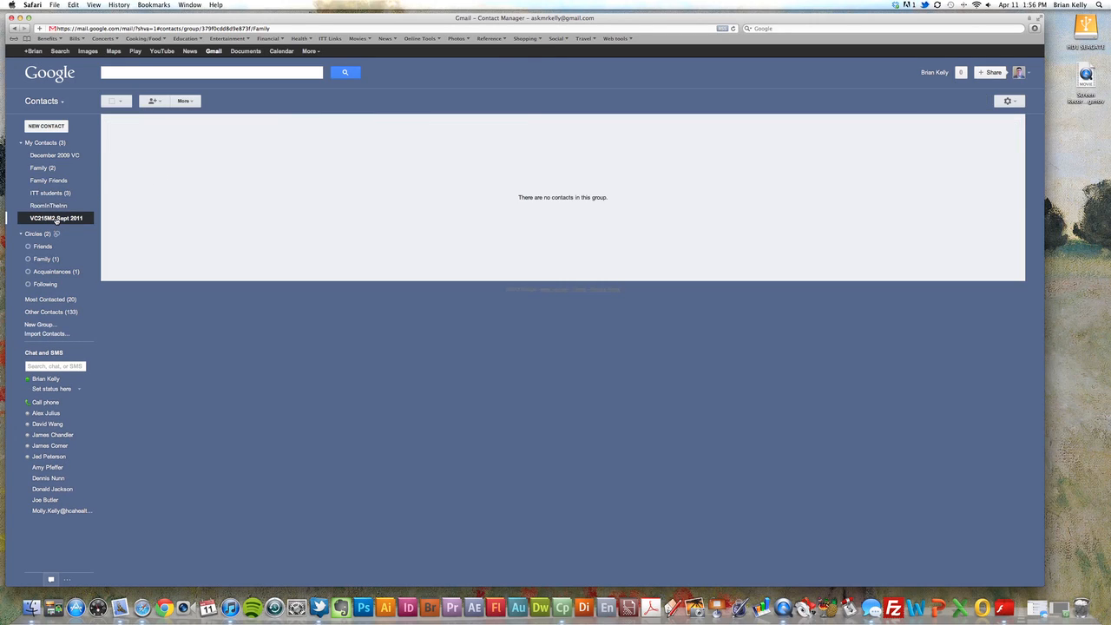
pyautogui.click(192, 102)
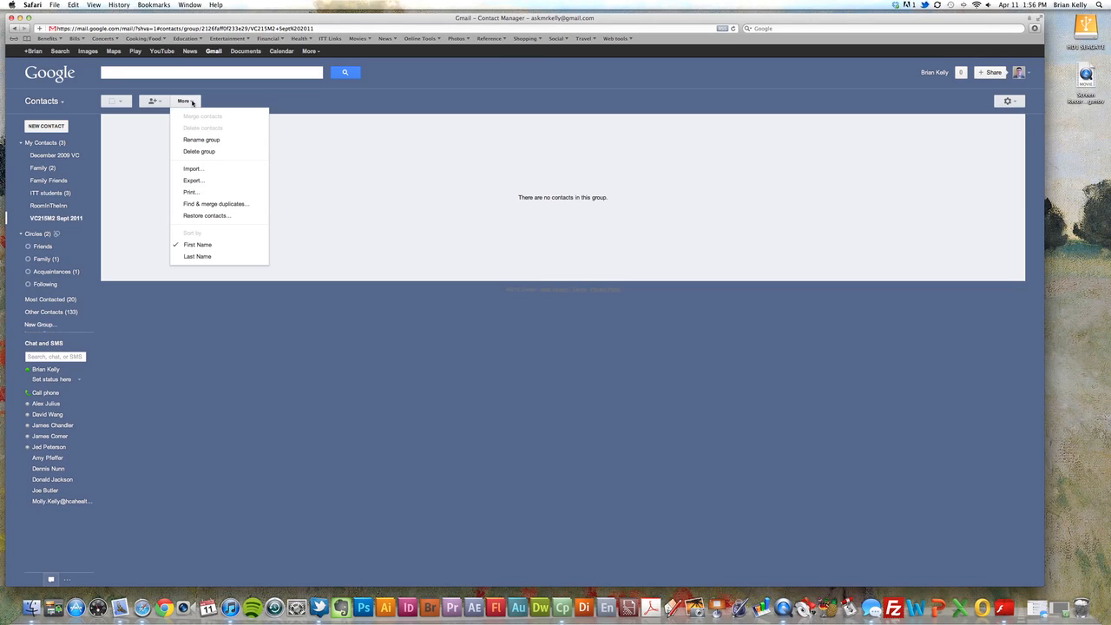
pyautogui.click(191, 154)
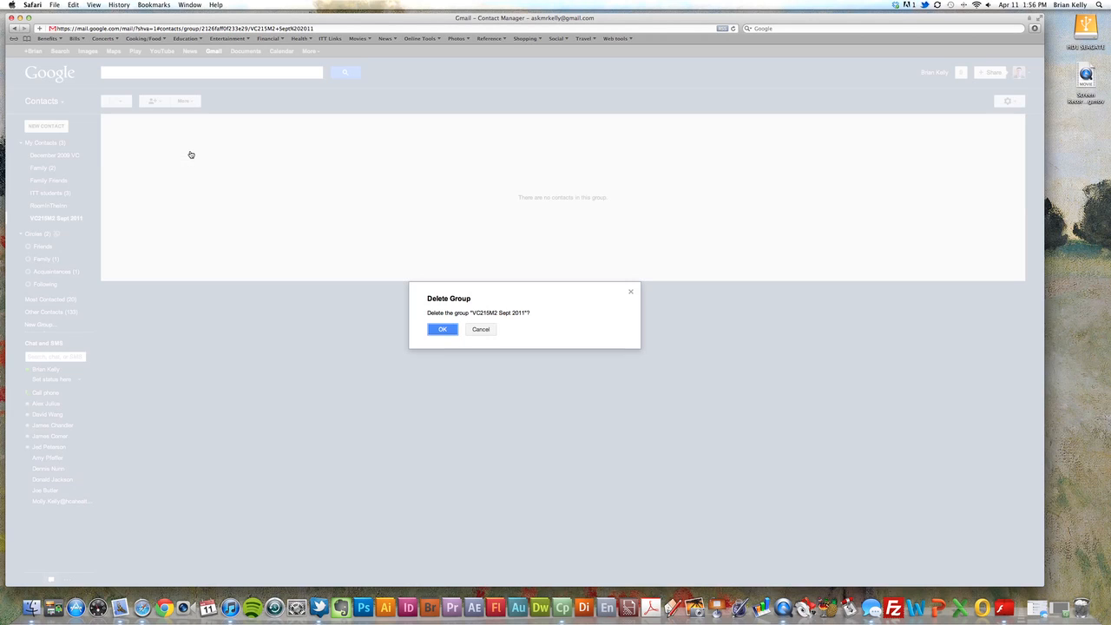
pyautogui.click(442, 330)
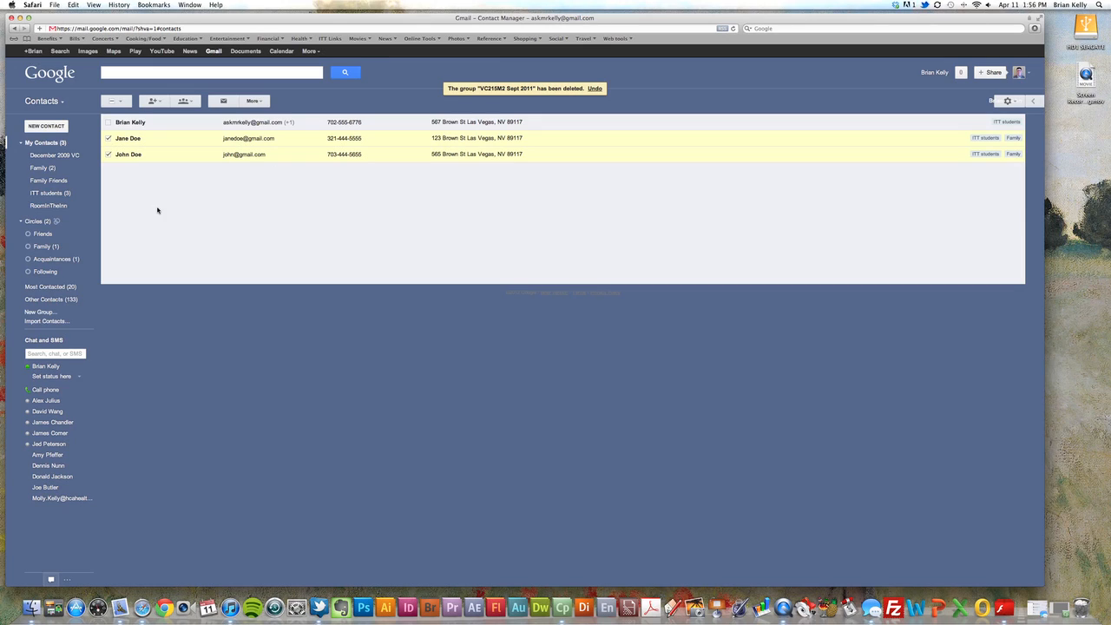
# - Return to the mail draft in Gmail and clear all recipients from its Bcc field
pyautogui.click(59, 101)
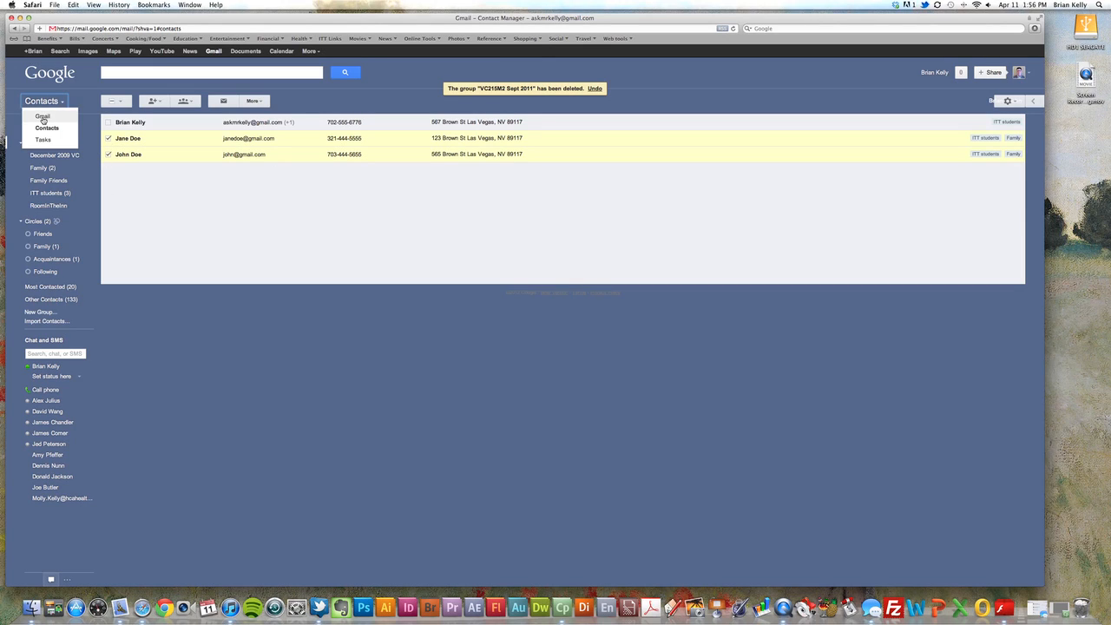
pyautogui.click(44, 117)
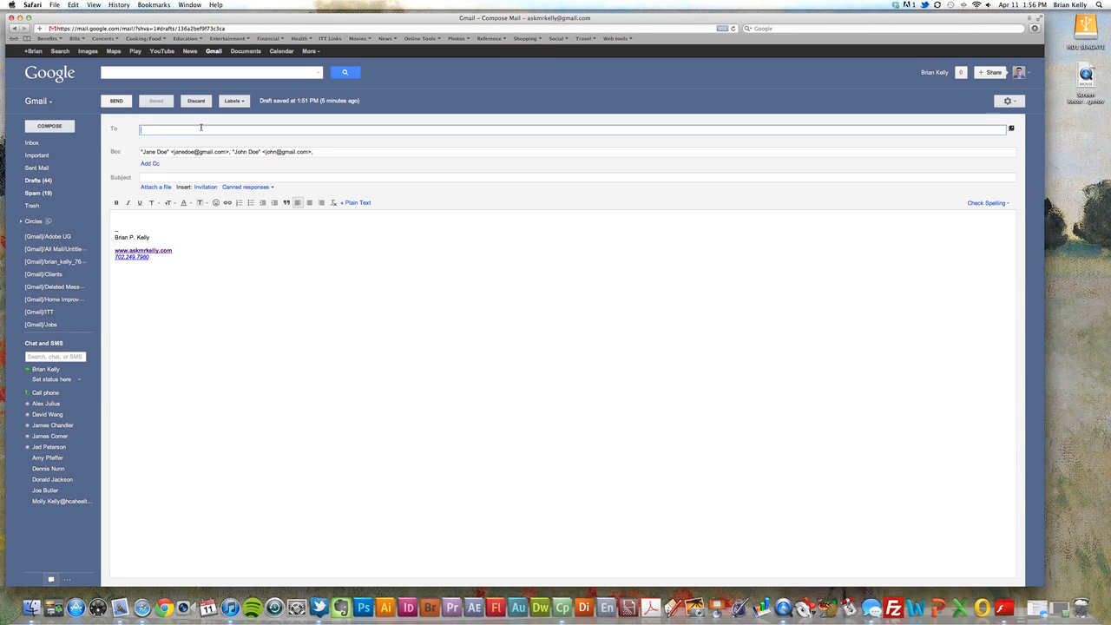
pyautogui.click(366, 152)
pyautogui.press('super+a')
pyautogui.press('super+x')
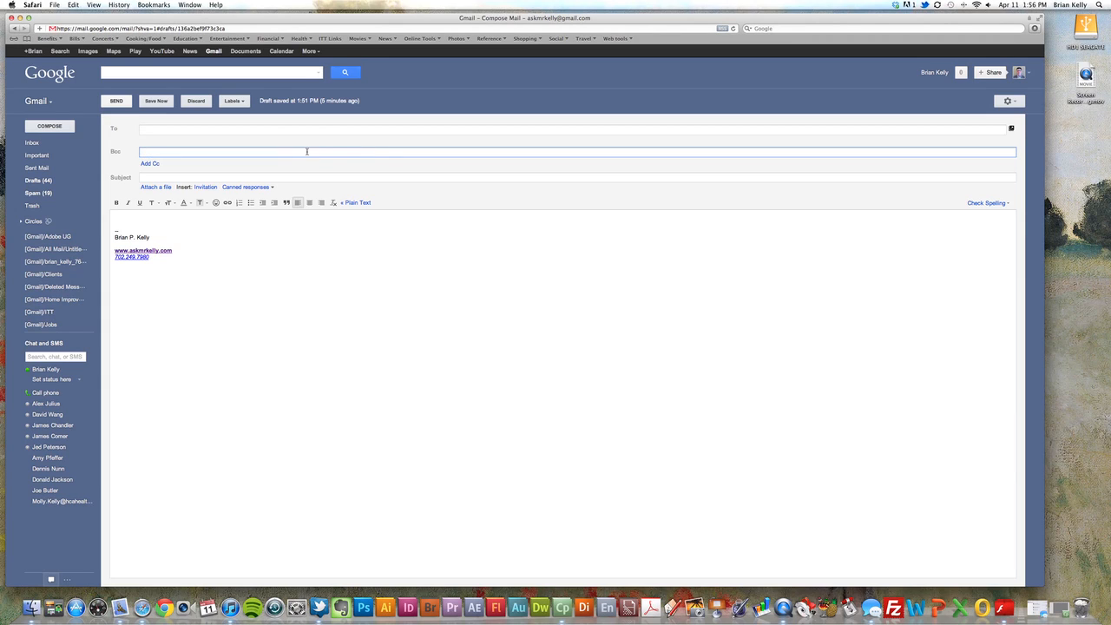
# - Address the draft to the Family group in the To field
pyautogui.click(261, 130)
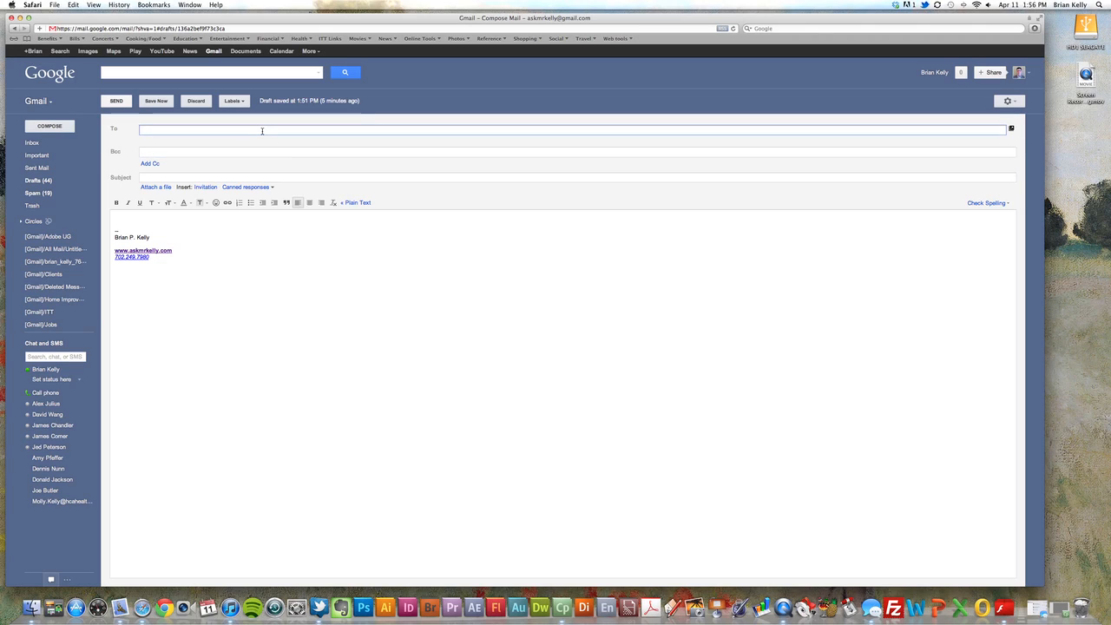
pyautogui.write('f')
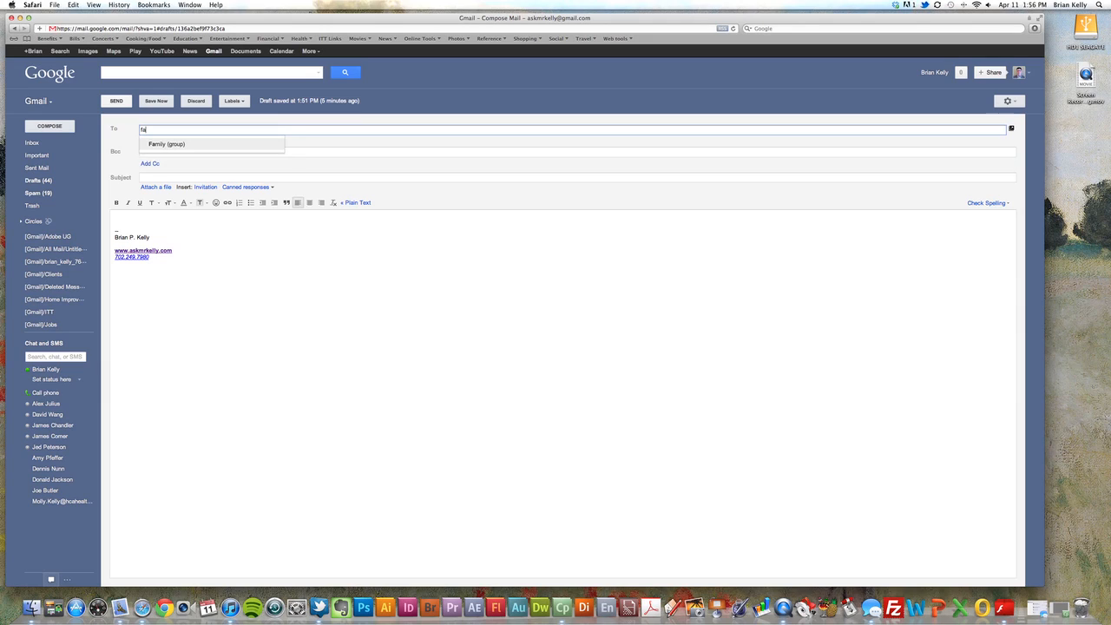
pyautogui.press('Down')
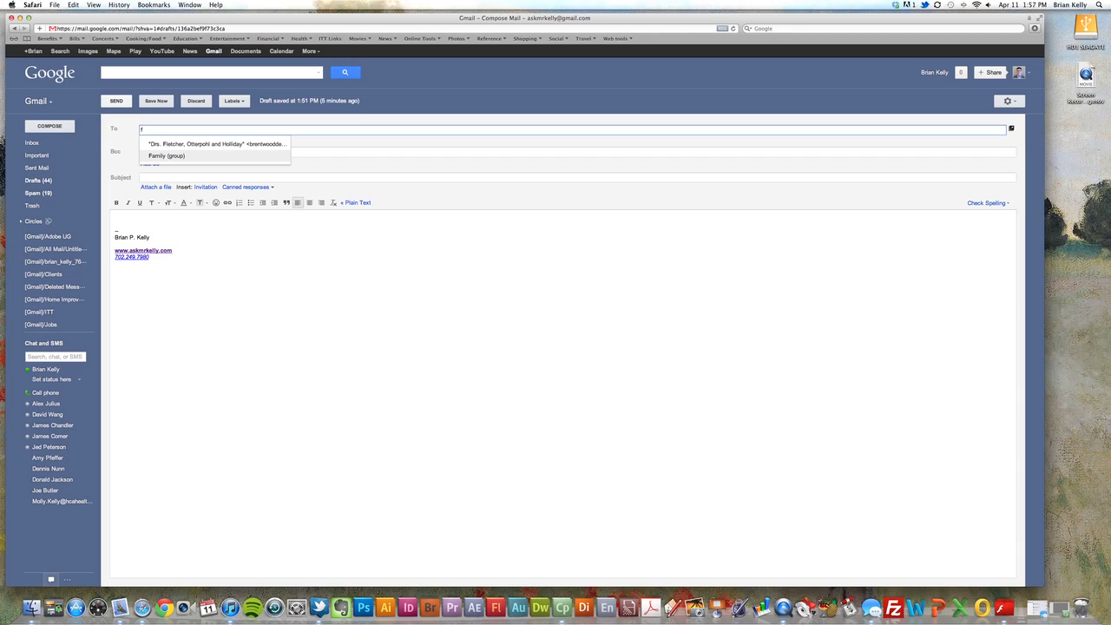
pyautogui.press('Return')
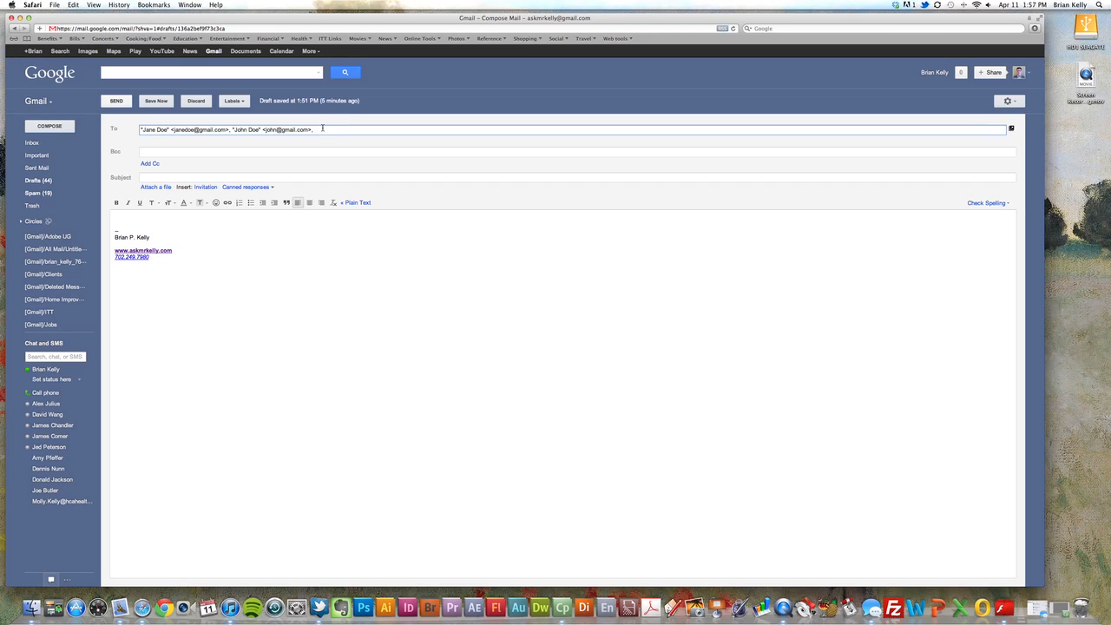
# - Move all of the group's recipients from the draft's To field to its Bcc field
pyautogui.tripleClick(322, 128)
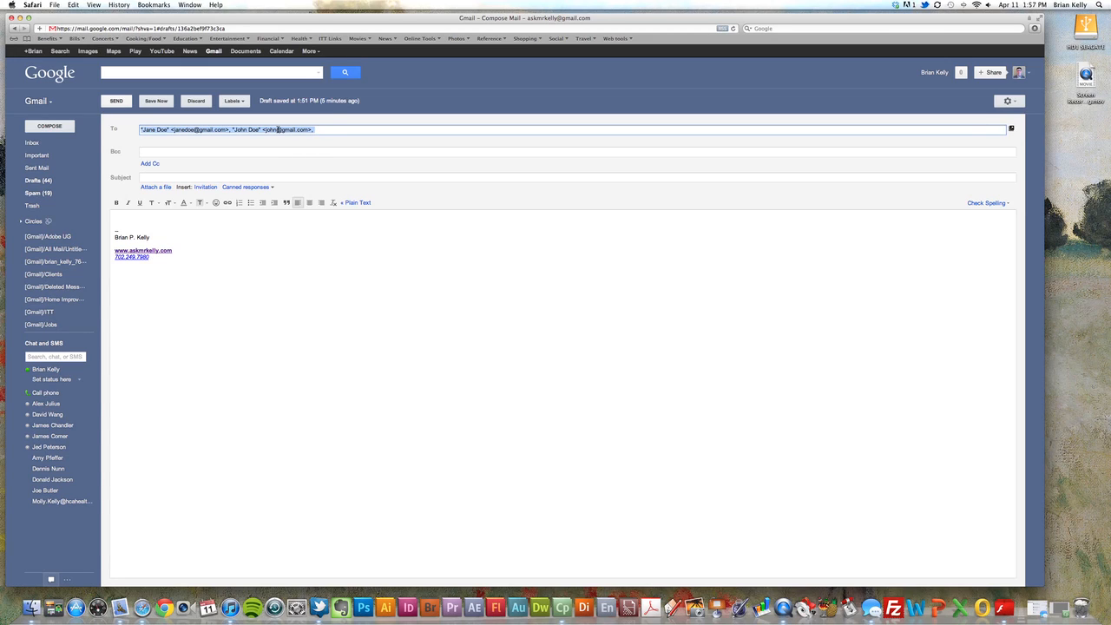
pyautogui.rightClick(278, 129)
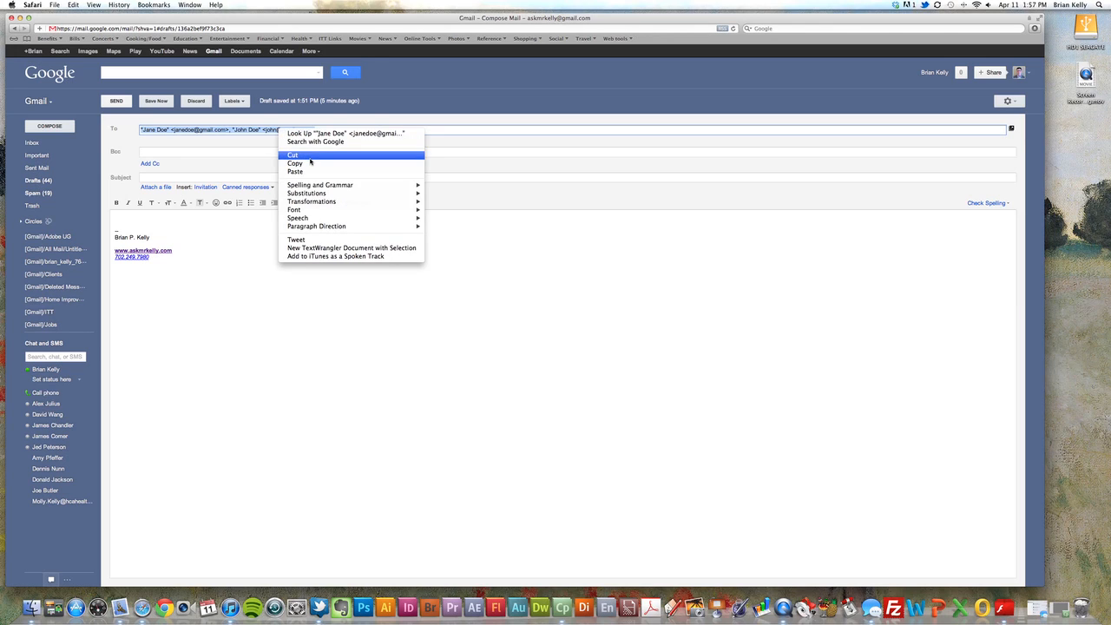
pyautogui.click(310, 158)
pyautogui.click(260, 152)
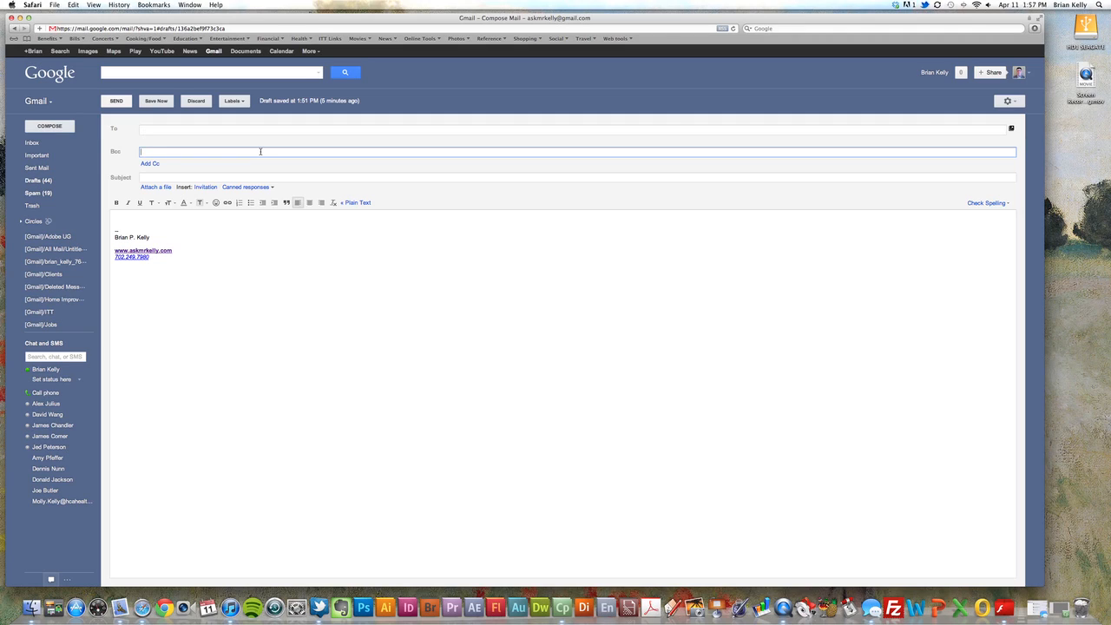
pyautogui.press('super+v')
pyautogui.press('super+a')
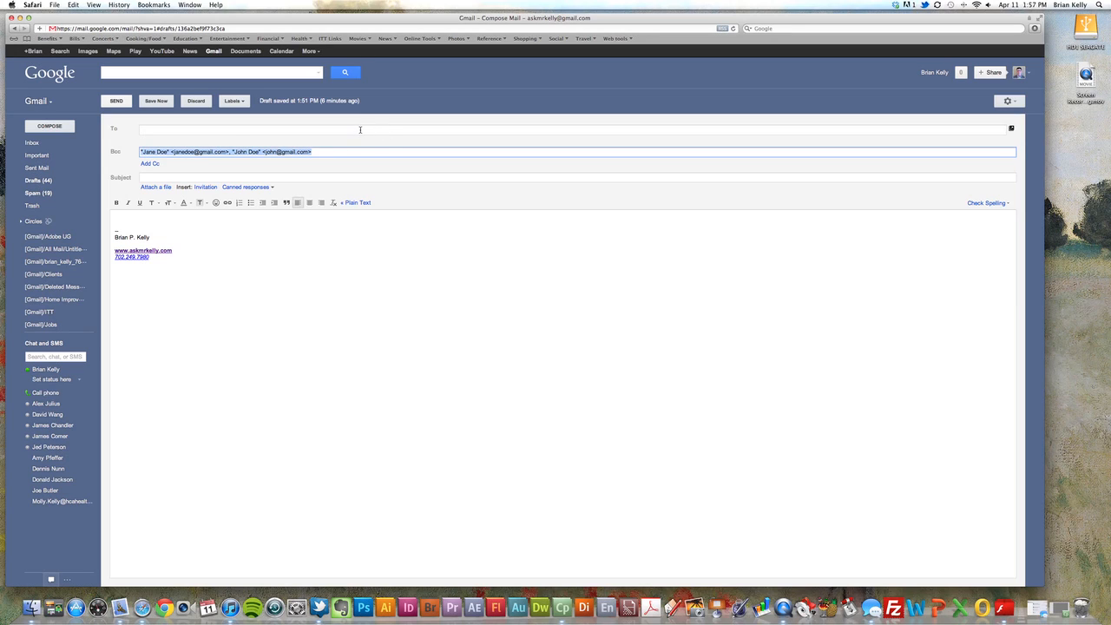
pyautogui.click(360, 129)
pyautogui.click(338, 153)
pyautogui.press('super+a')
pyautogui.click(343, 152)
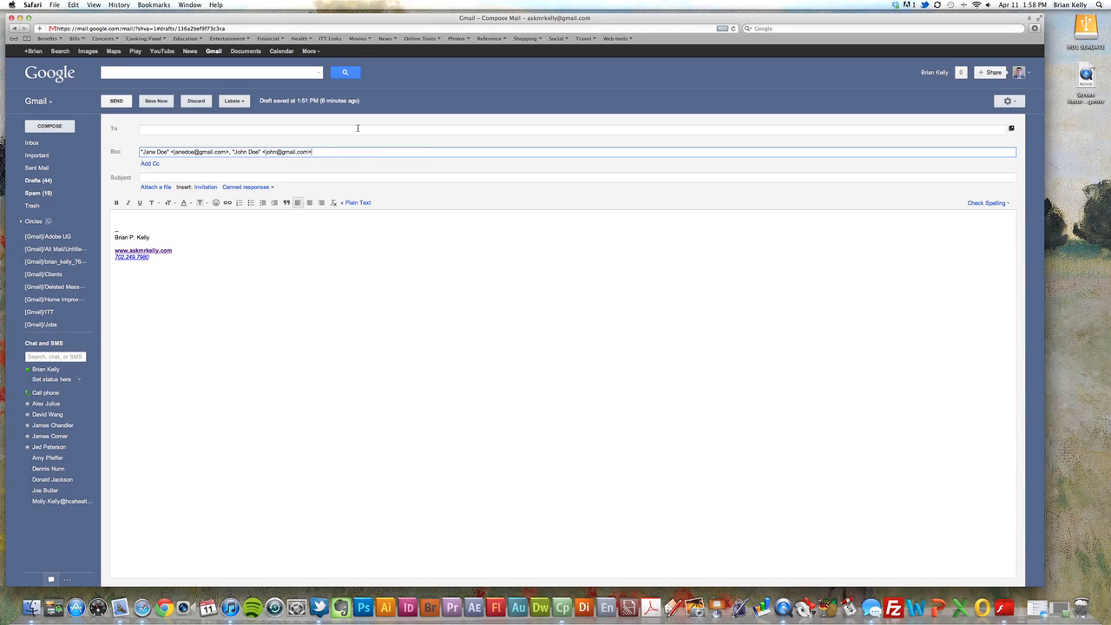
pyautogui.click(357, 127)
pyautogui.click(342, 152)
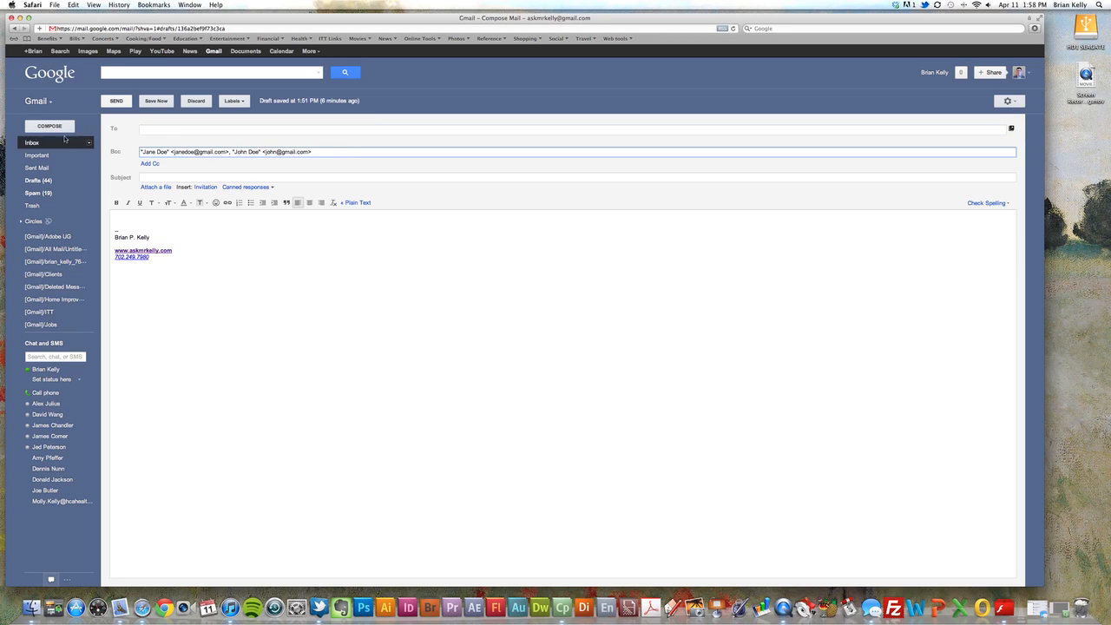
# - Switch back to Contacts and deselect the two selected contacts
pyautogui.click(38, 102)
pyautogui.click(41, 126)
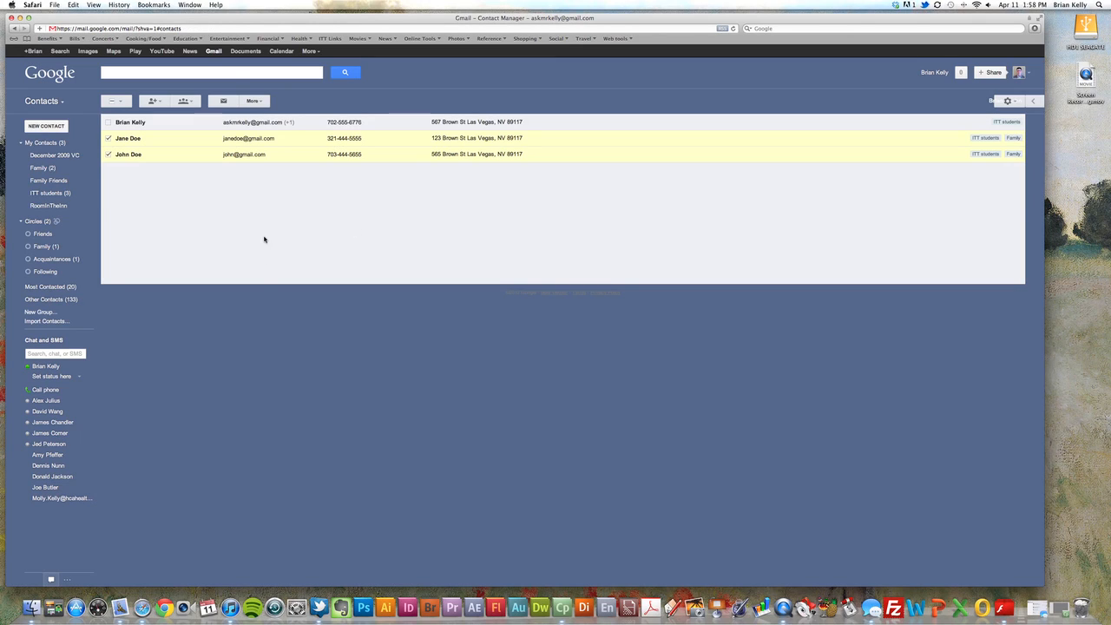
pyautogui.click(108, 139)
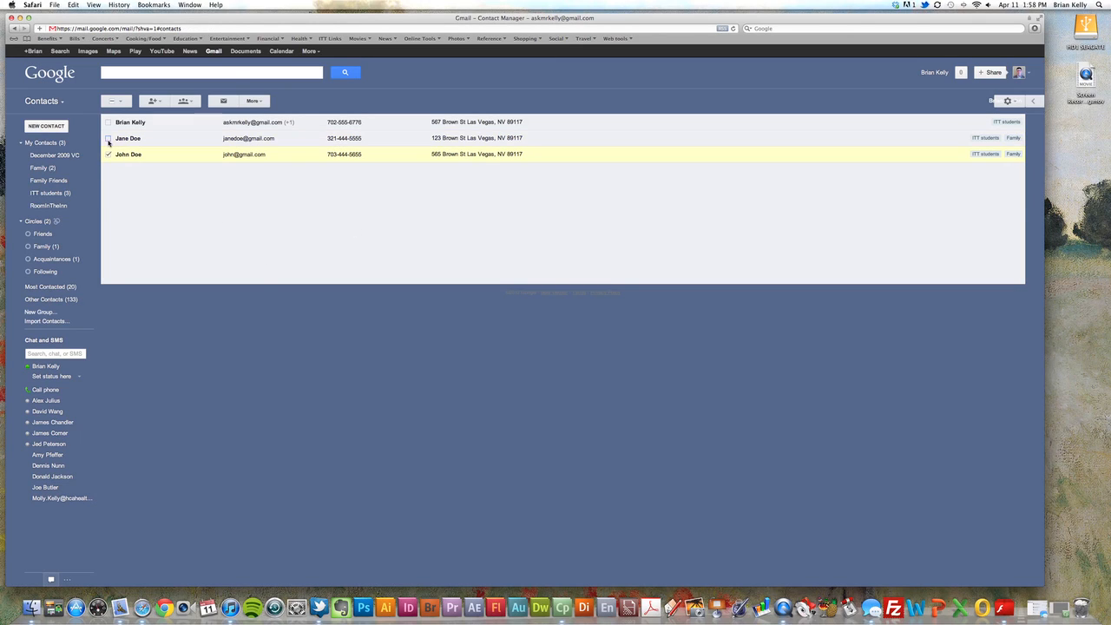
pyautogui.click(108, 154)
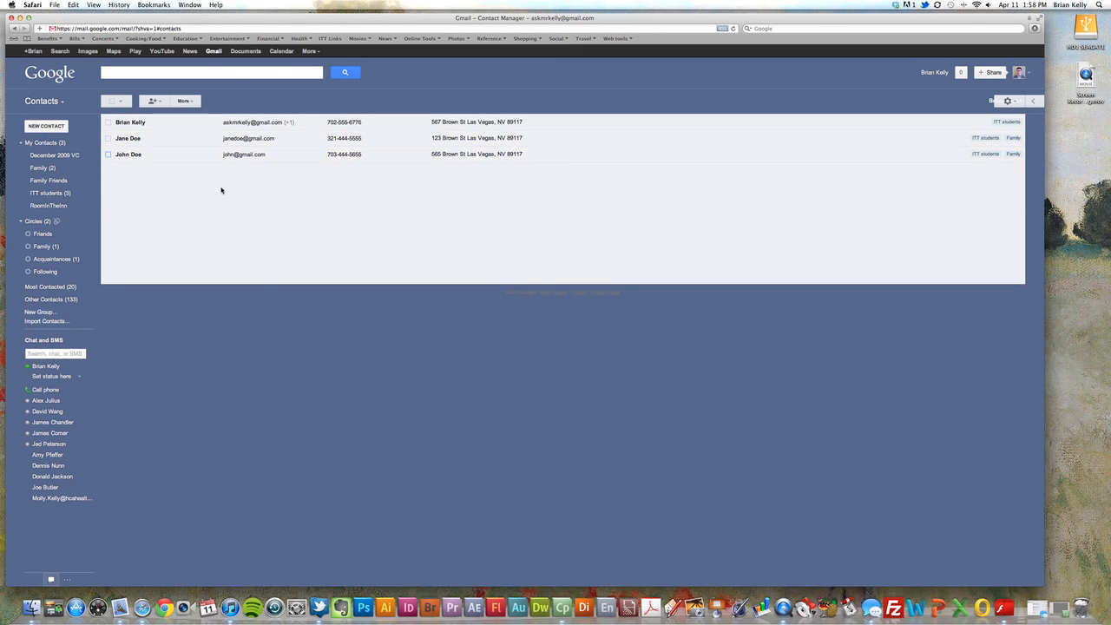